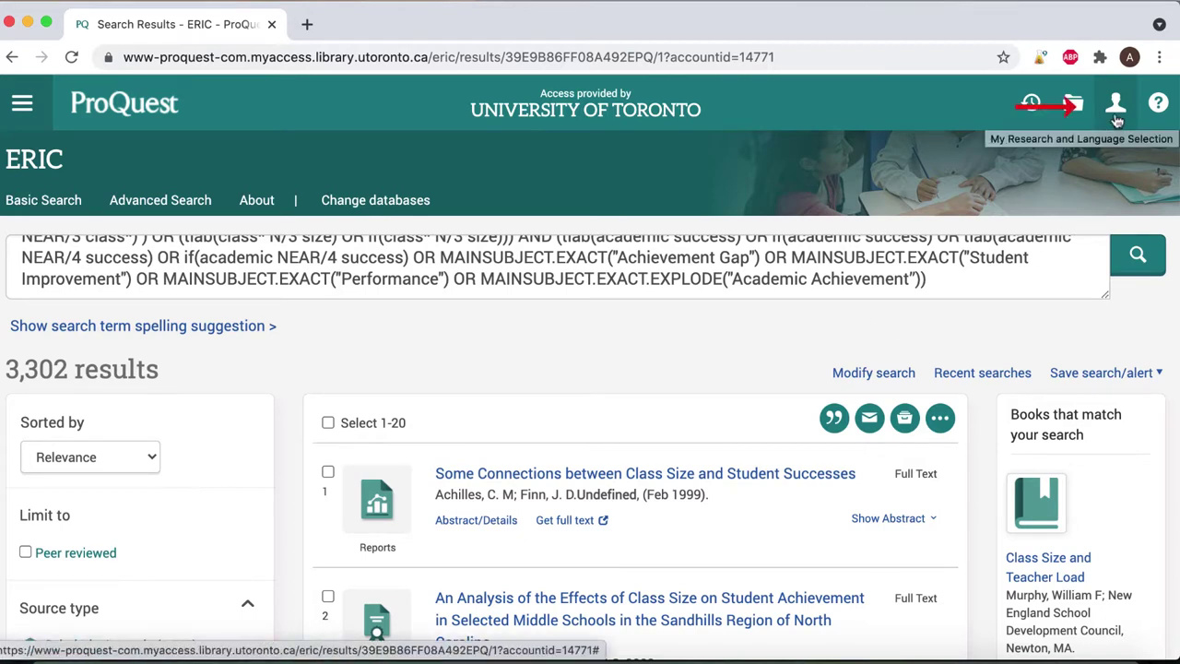
Step: Bring up the blank My Research 'Create an Account' form from the account menu and scroll through it
{"action": "left_click", "coordinate": [1117, 120]}
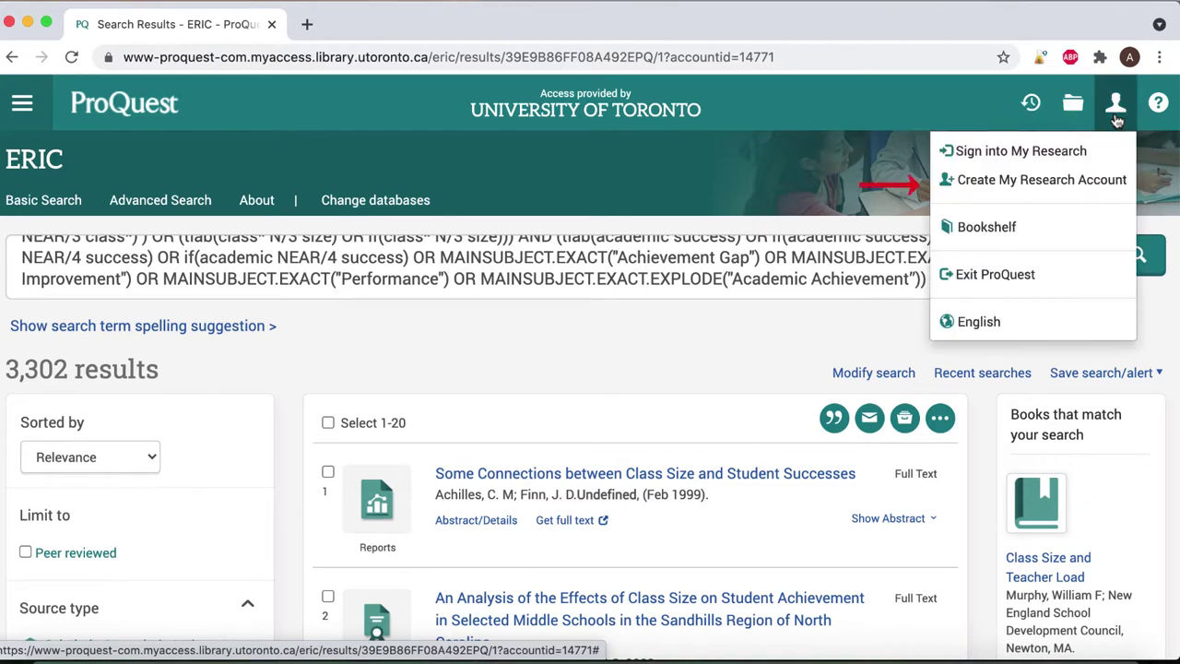
{"action": "left_click", "coordinate": [1111, 183]}
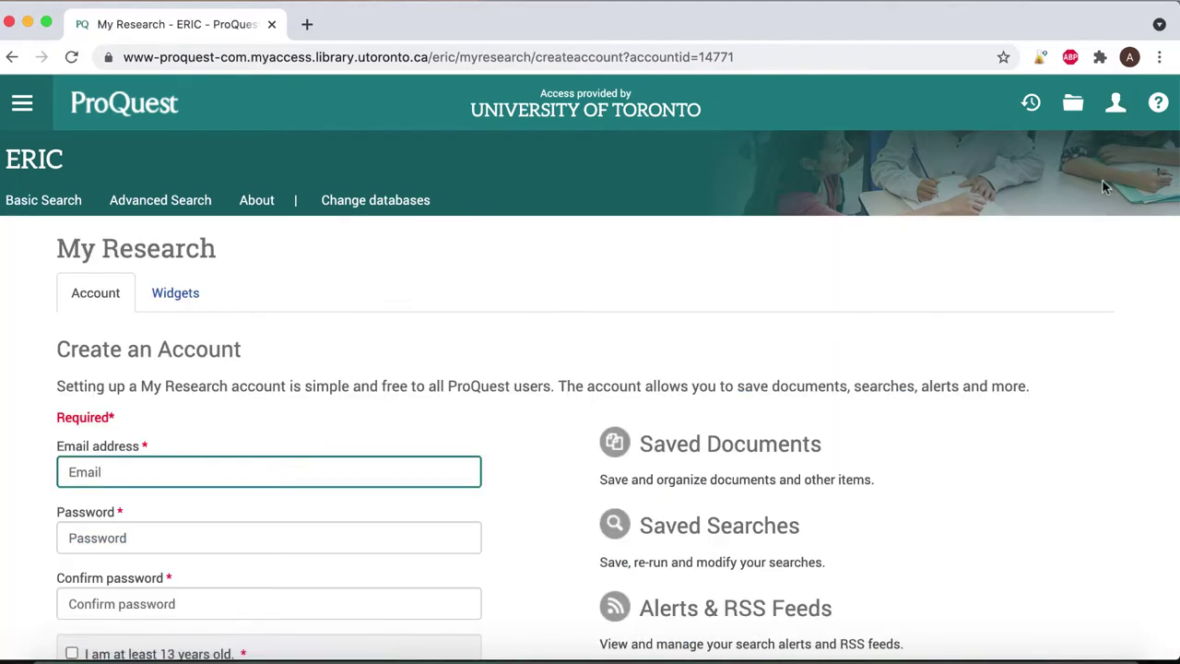
{"action": "scroll", "coordinate": [527, 618], "scroll_direction": "down", "scroll_amount": 5}
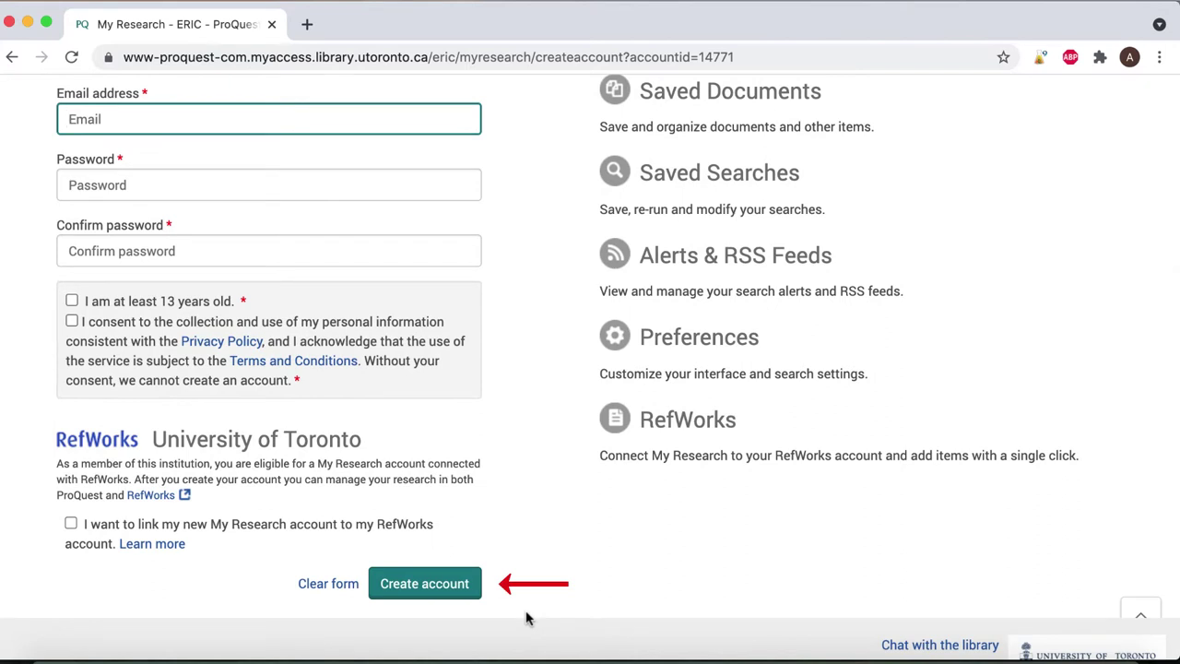
{"action": "scroll", "coordinate": [527, 618], "scroll_direction": "up", "scroll_amount": 5}
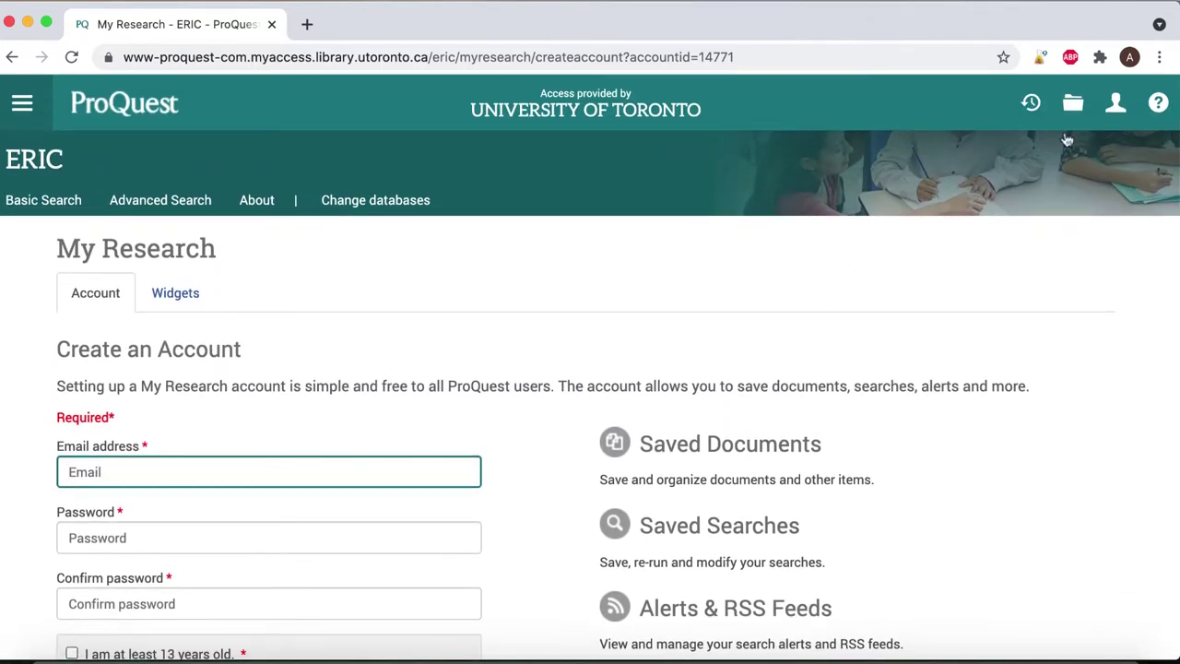
Step: Sign in to My Research with the account e-mail and password, returning to the 3,302 results
{"action": "left_click", "coordinate": [1118, 104]}
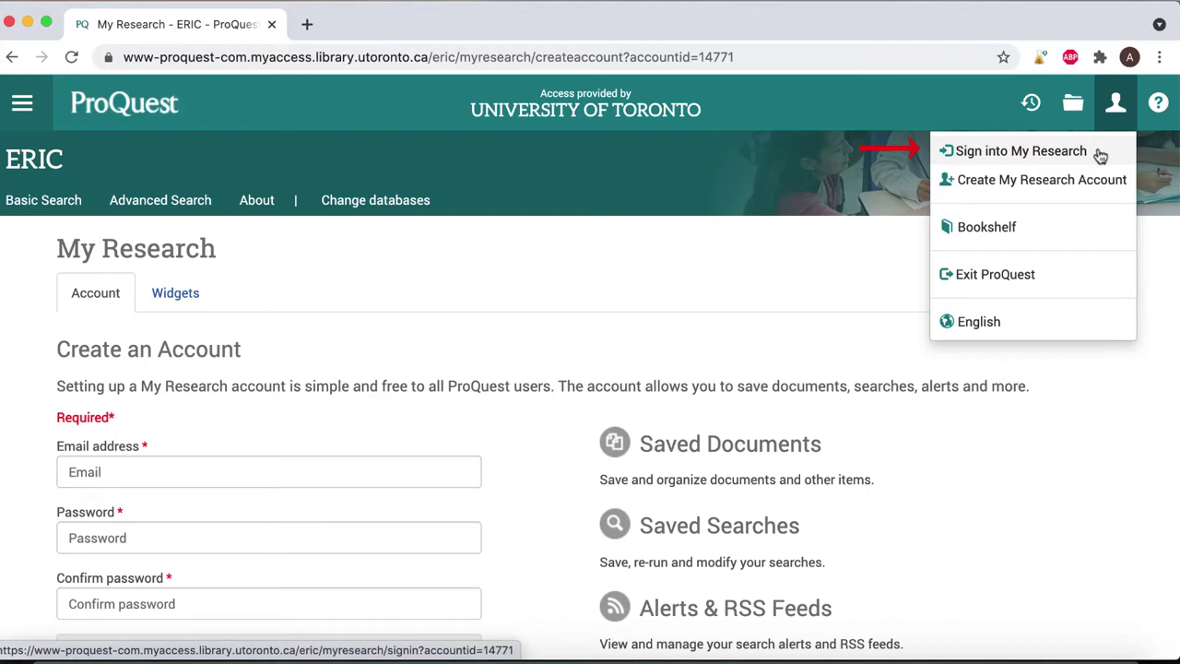
{"action": "left_click", "coordinate": [1021, 152]}
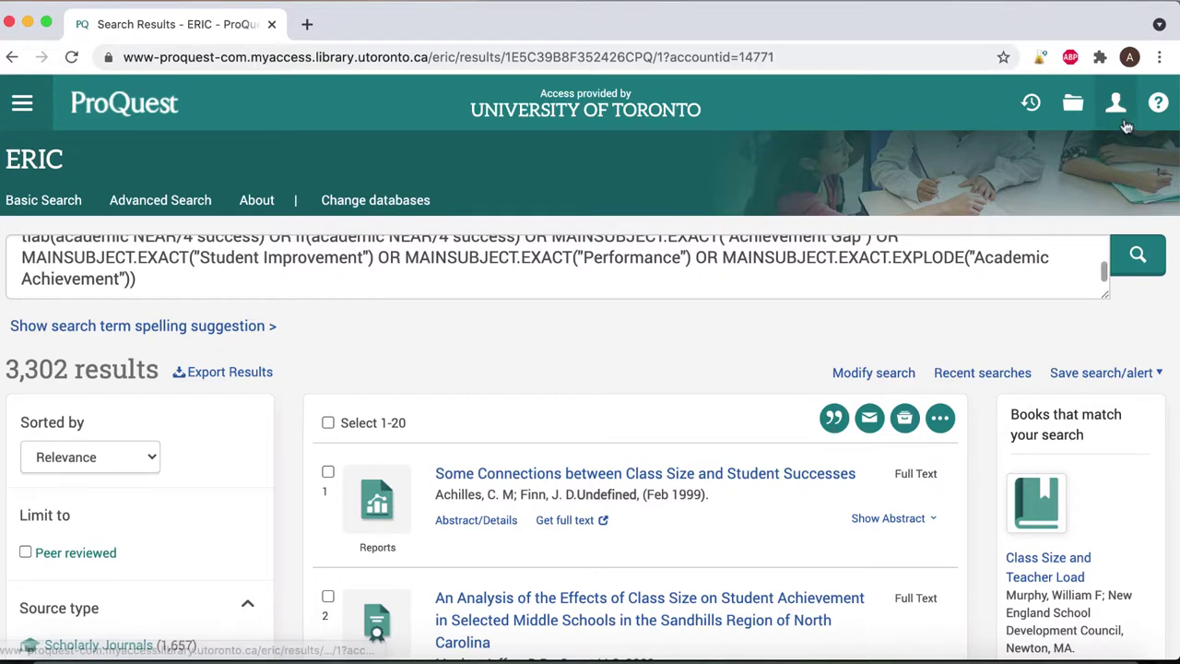
{"action": "left_click", "coordinate": [1126, 126]}
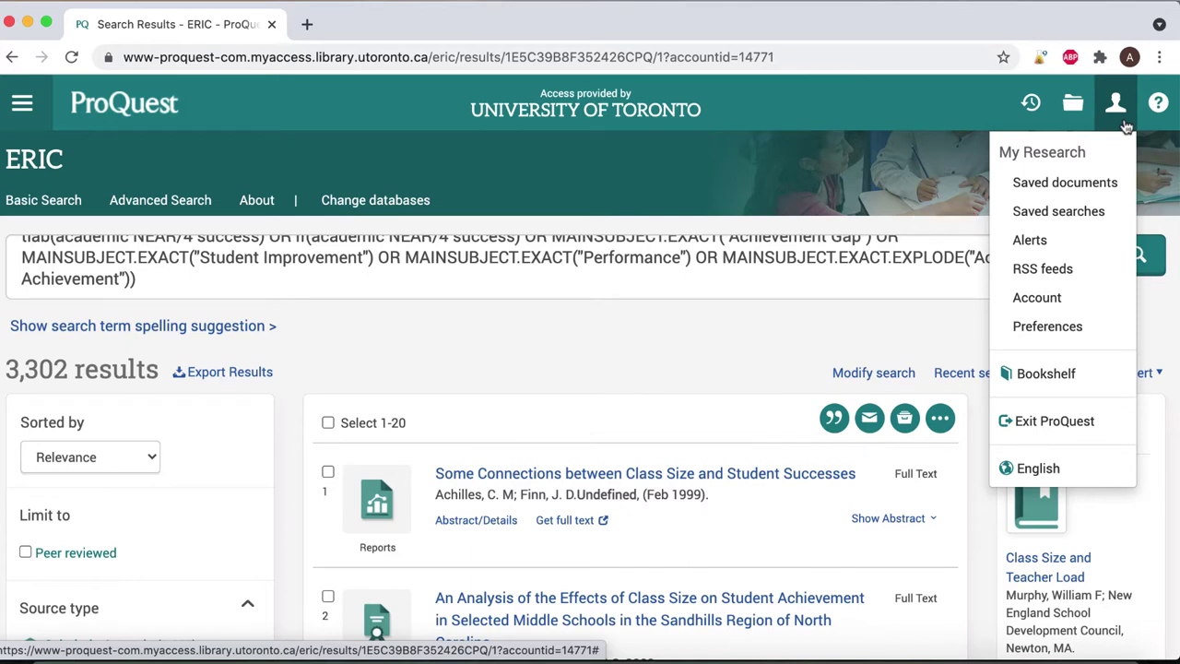
Step: Save the current search to My Research as 'ERIC_ClassSize_2021' and dismiss the confirmation
{"action": "left_click", "coordinate": [1126, 126]}
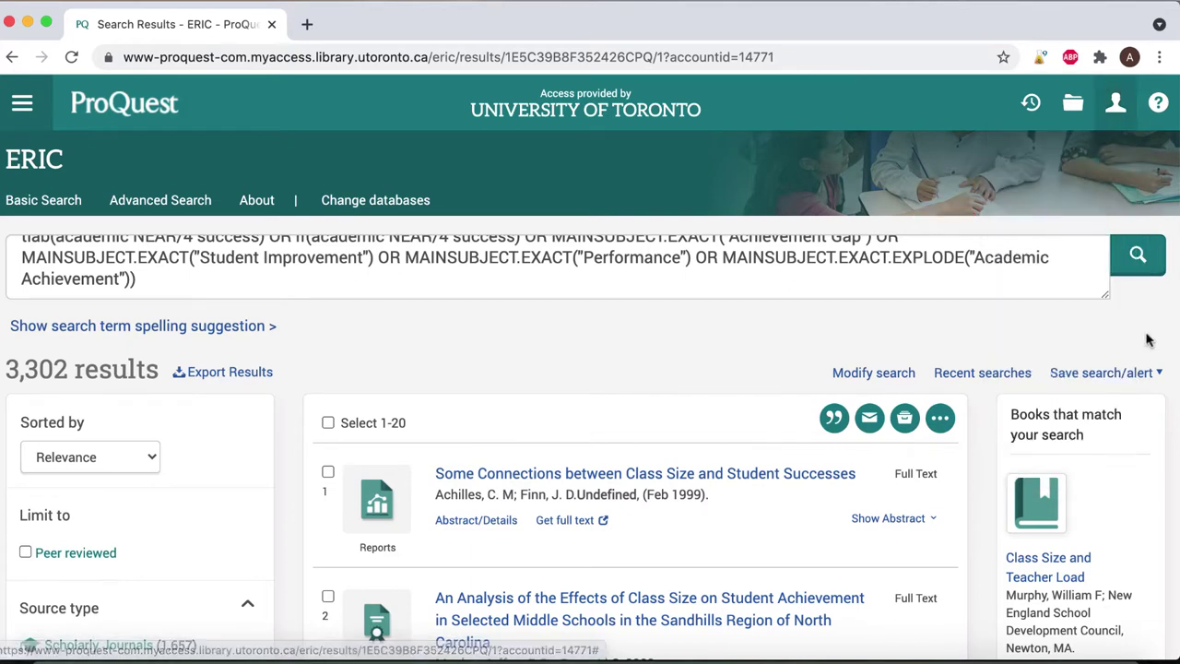
{"action": "left_click", "coordinate": [1158, 378]}
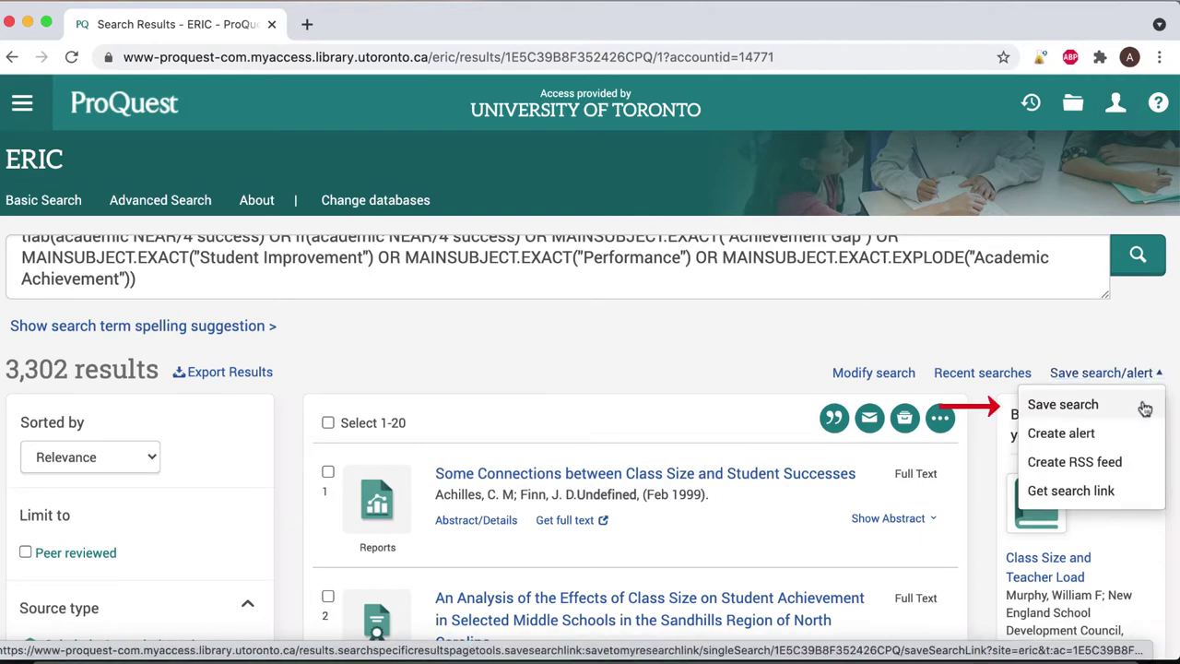
{"action": "left_click", "coordinate": [1146, 408]}
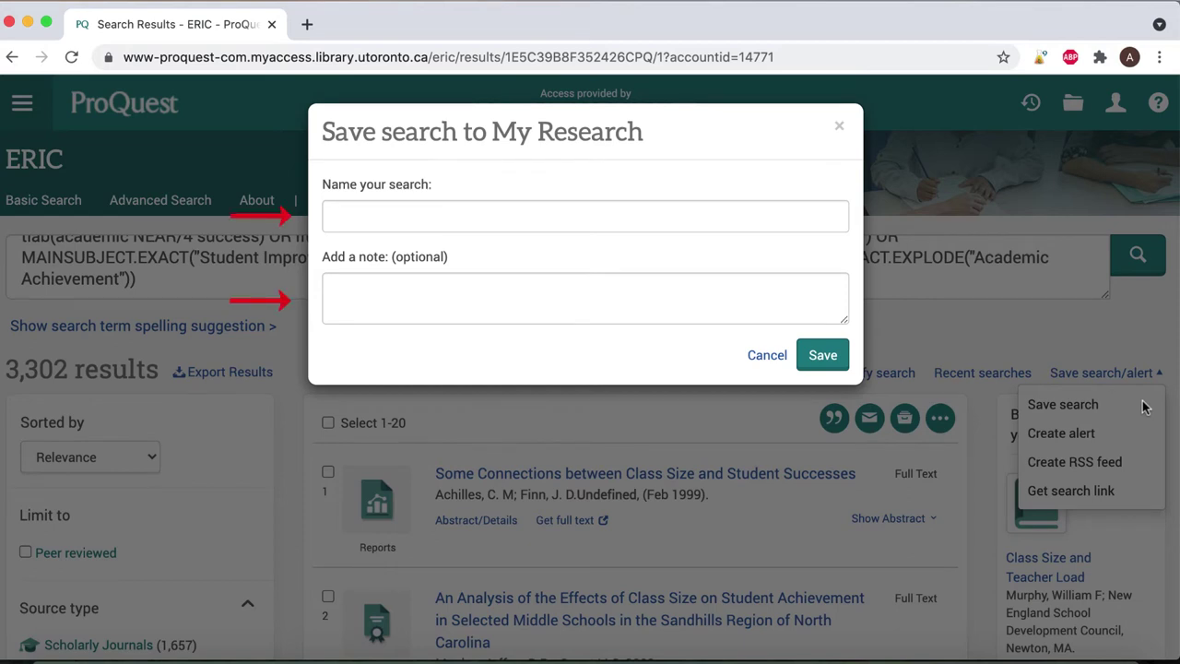
{"action": "left_click", "coordinate": [815, 217]}
{"action": "type", "text": "Er"}
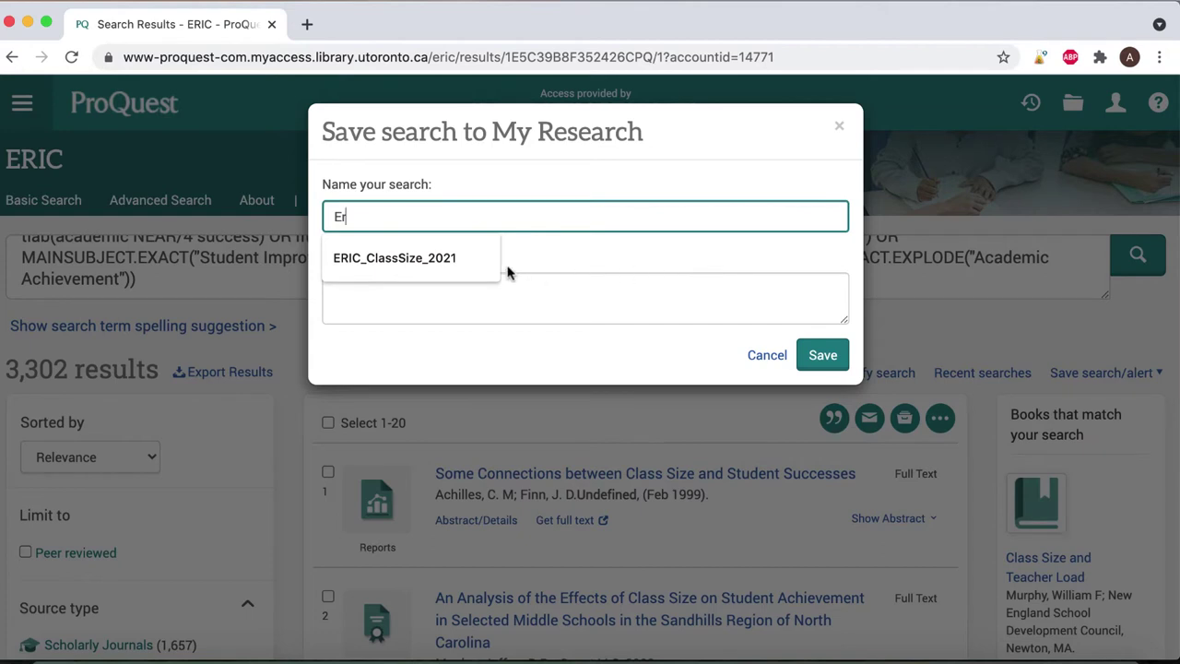
{"action": "left_click", "coordinate": [481, 267]}
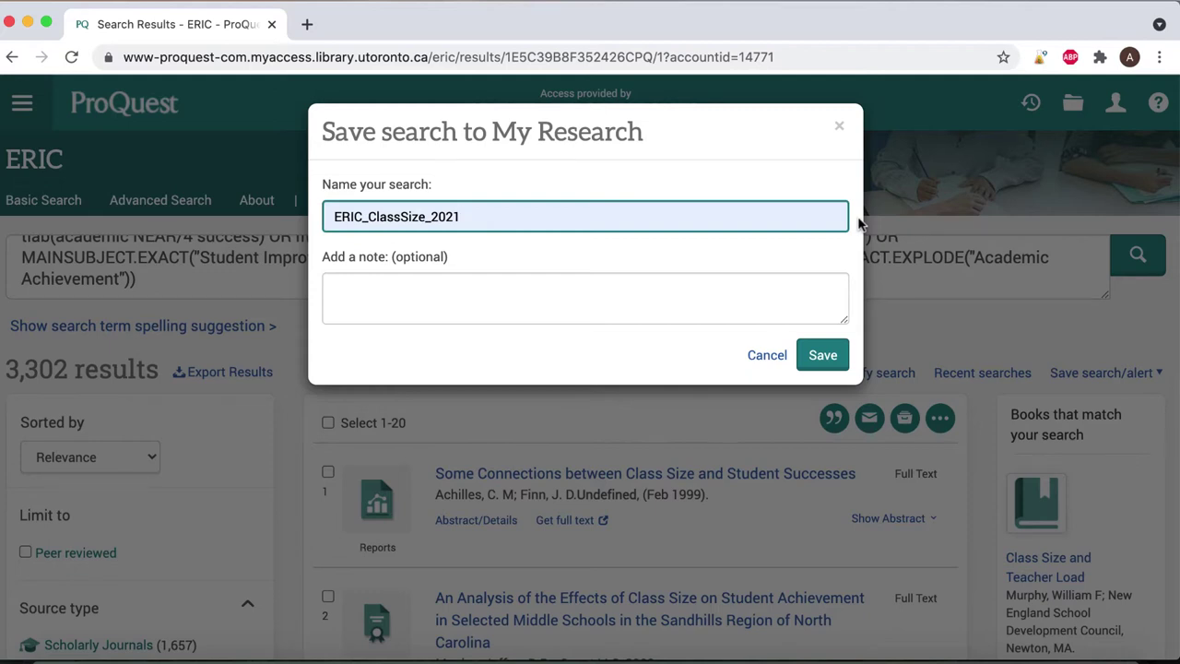
{"action": "left_click", "coordinate": [825, 354]}
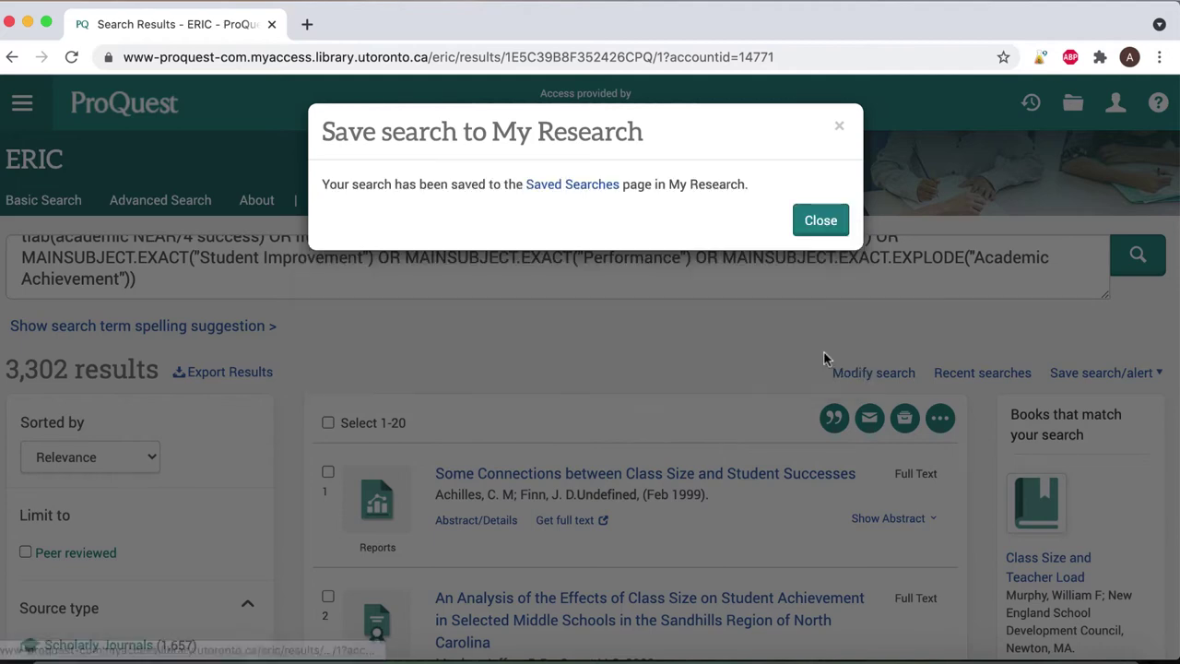
{"action": "left_click", "coordinate": [820, 221]}
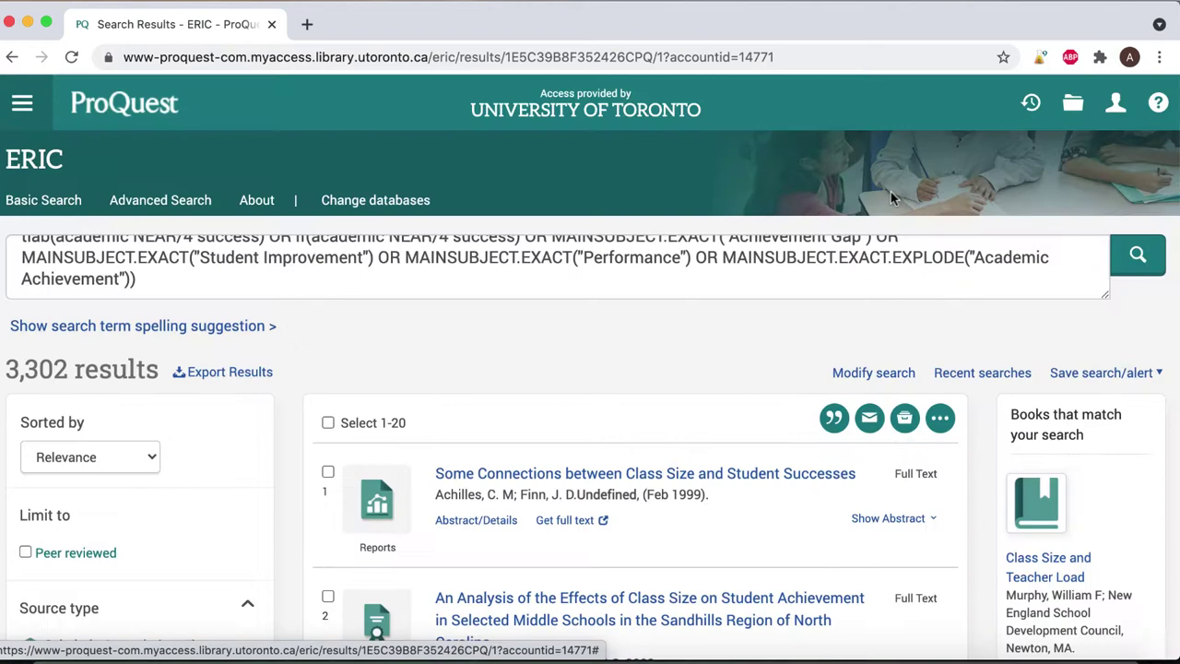
Step: Open the My Research display preferences and set 100 results per page
{"action": "left_click", "coordinate": [1116, 106]}
{"action": "left_click", "coordinate": [1090, 212]}
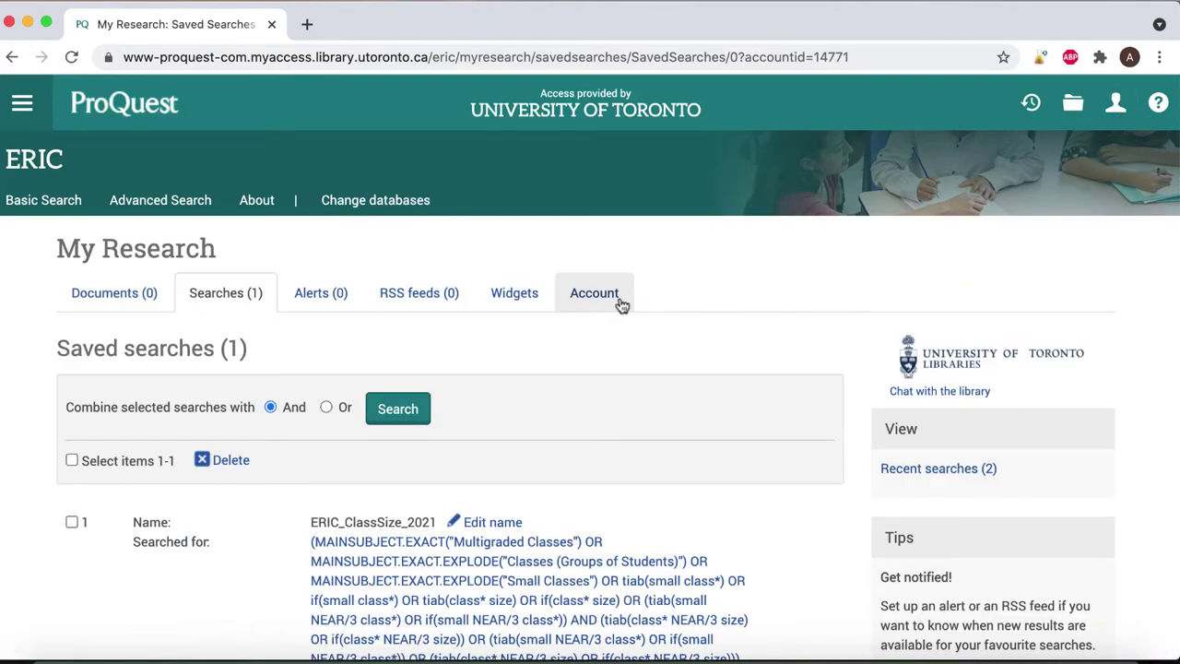
{"action": "left_click", "coordinate": [595, 293]}
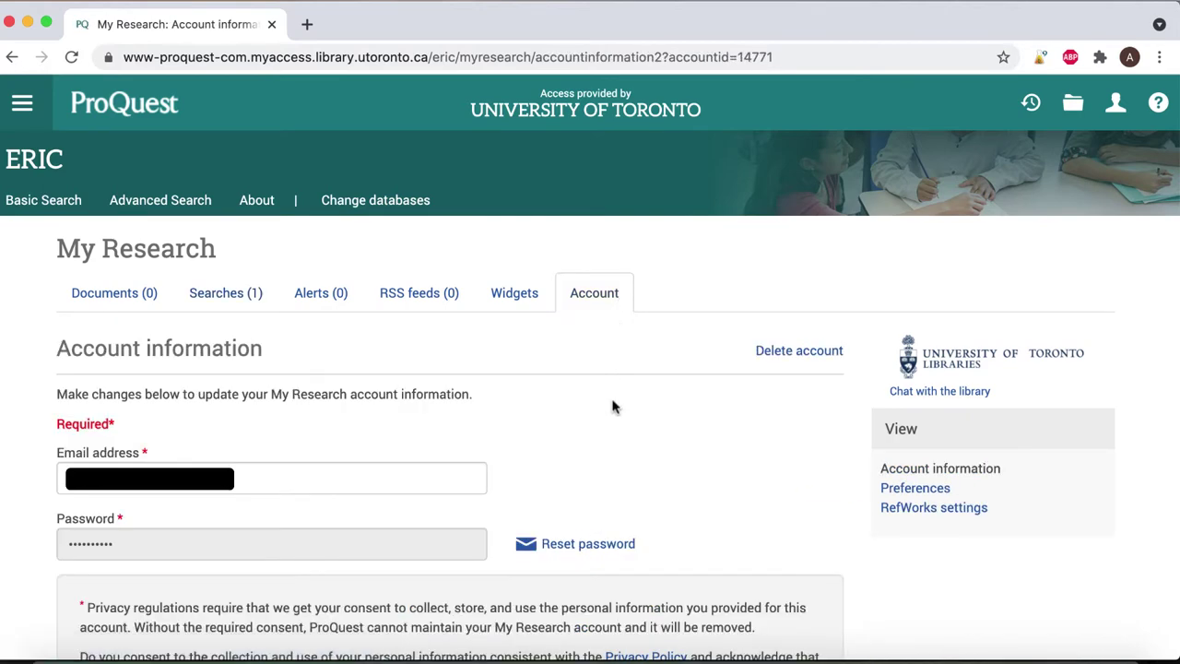
{"action": "left_click", "coordinate": [946, 496]}
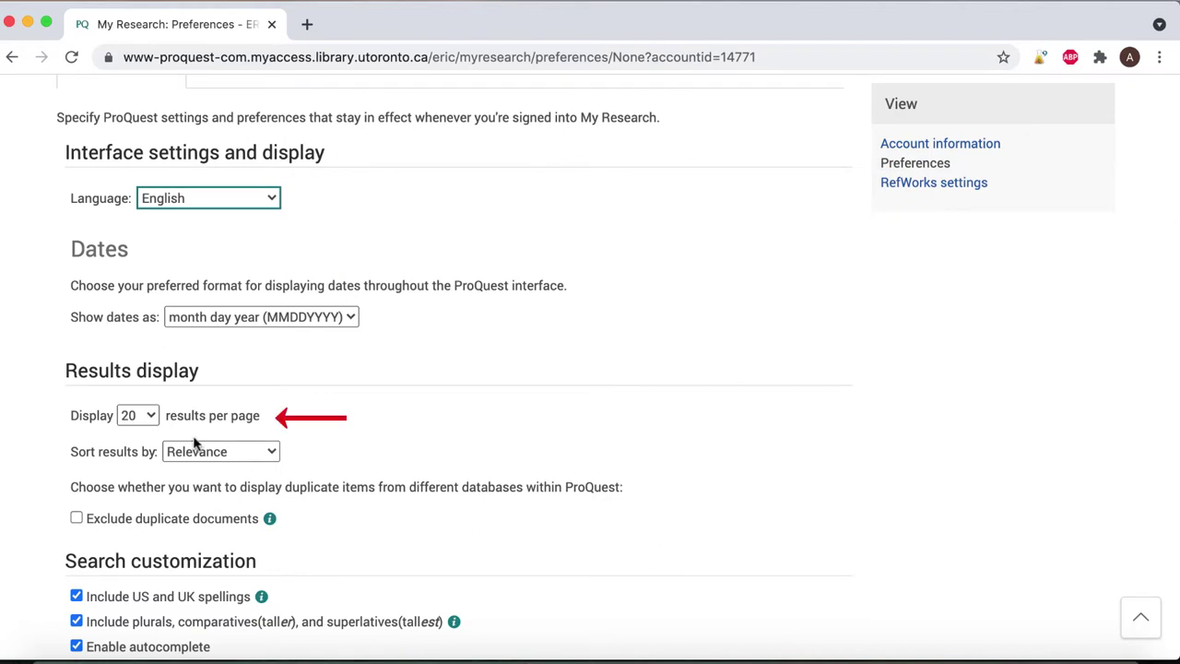
{"action": "left_click", "coordinate": [152, 416]}
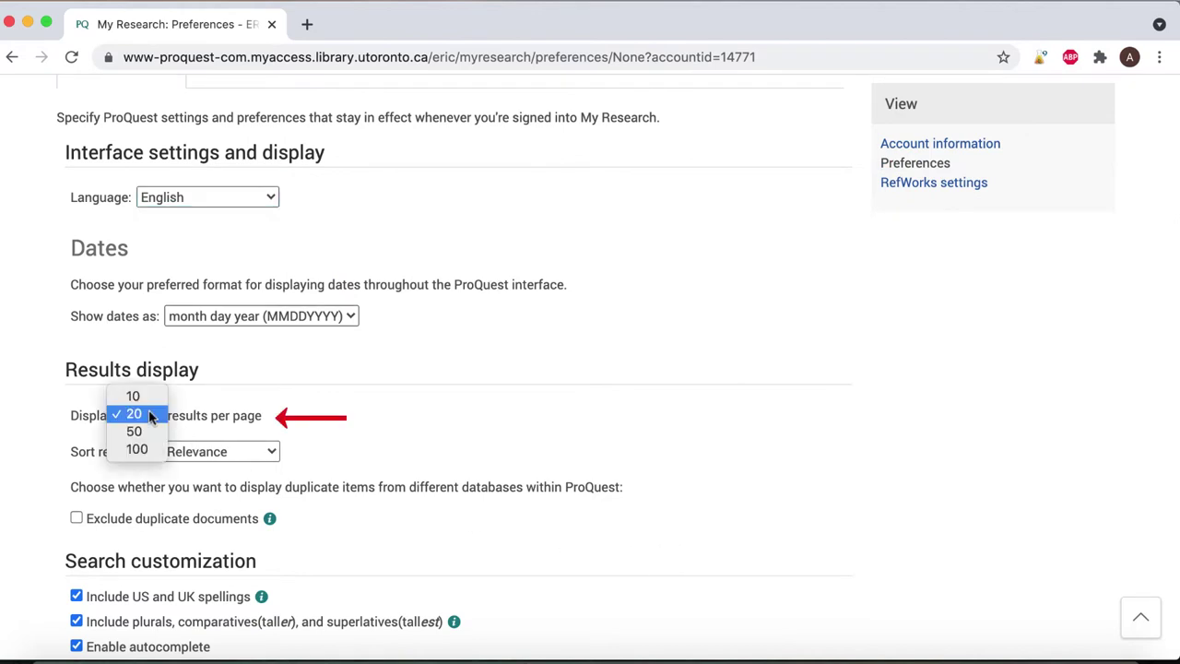
{"action": "left_click", "coordinate": [149, 452]}
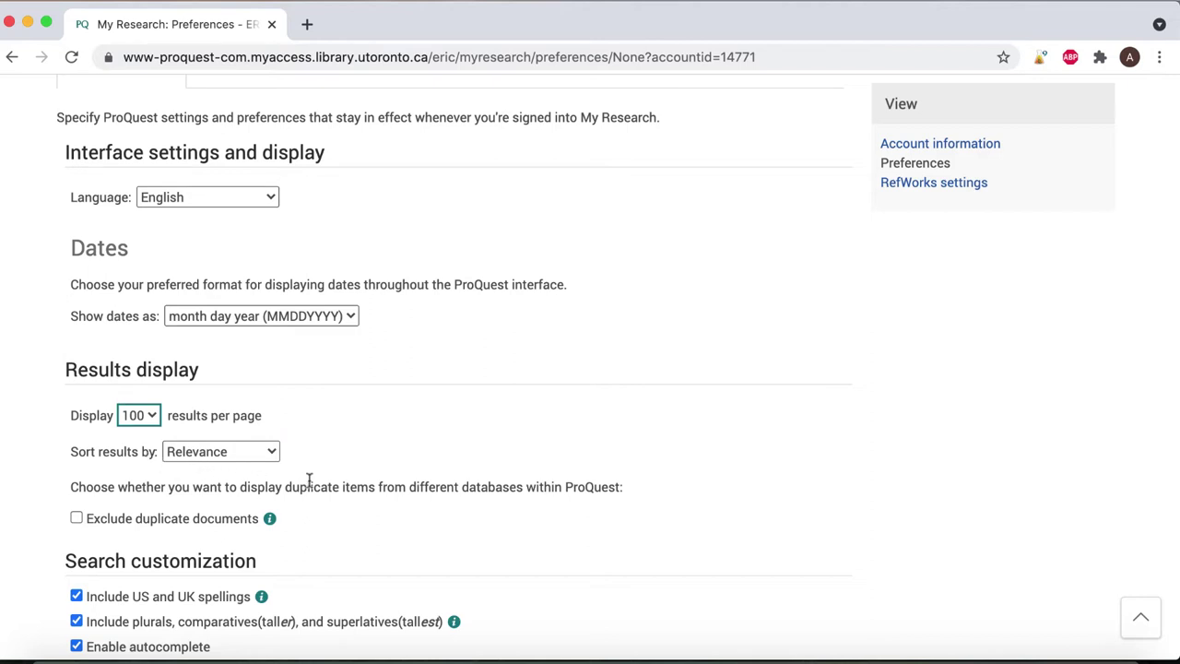
Step: Turn off autocomplete, plurals and US/UK spelling variants, and sort results most recent first
{"action": "scroll", "coordinate": [314, 530], "scroll_direction": "down", "scroll_amount": 1}
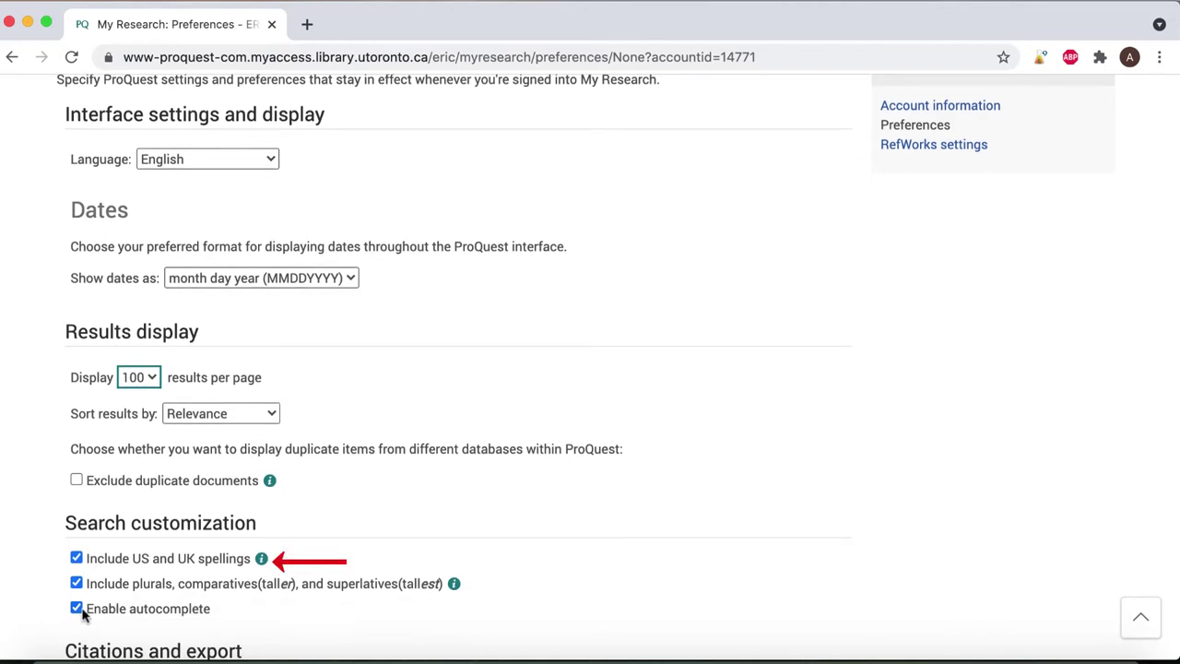
{"action": "left_click", "coordinate": [77, 609]}
{"action": "left_click", "coordinate": [77, 582]}
{"action": "left_click", "coordinate": [77, 557]}
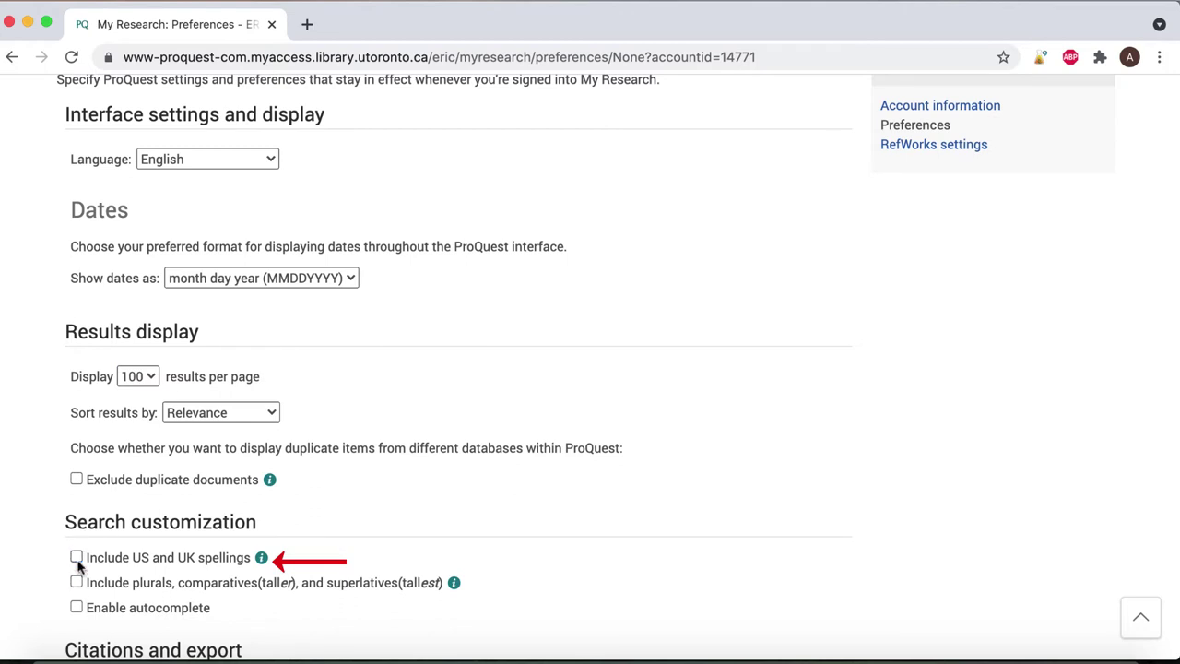
{"action": "left_click", "coordinate": [270, 415]}
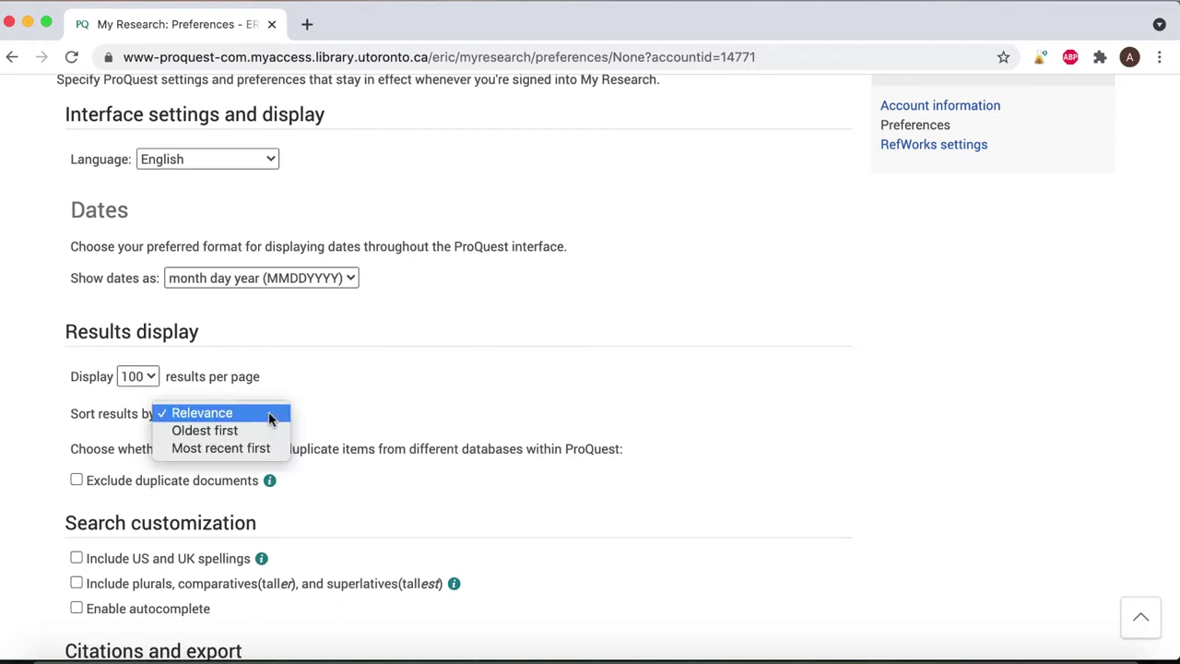
{"action": "left_click", "coordinate": [268, 449]}
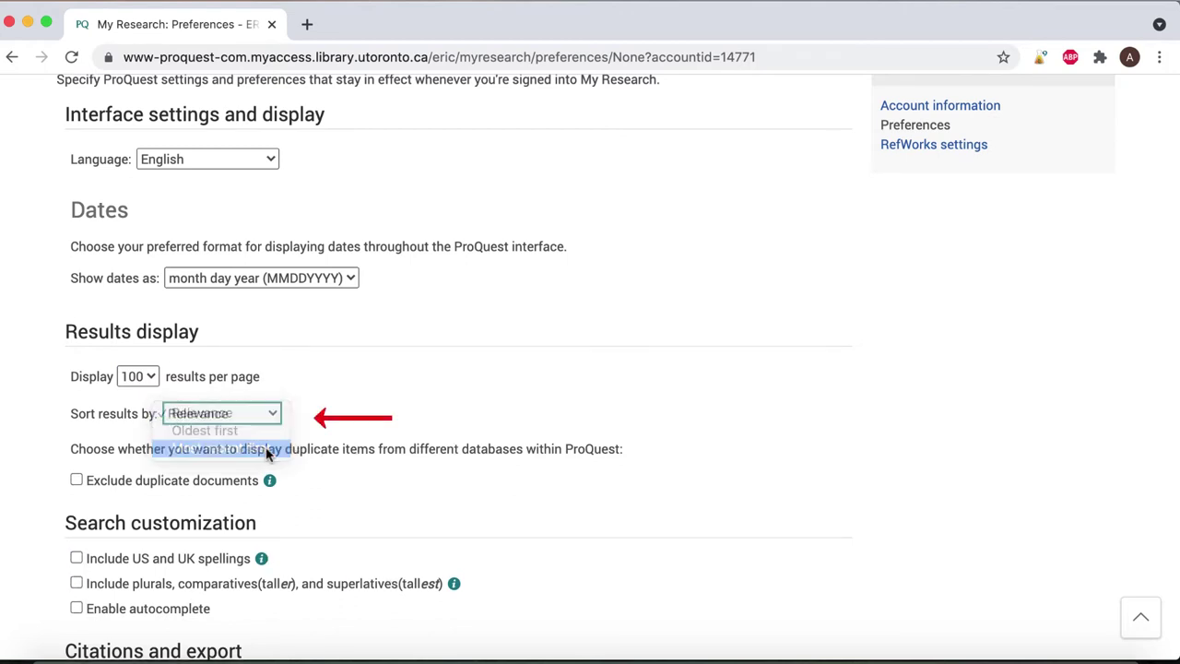
{"action": "scroll", "coordinate": [267, 451], "scroll_direction": "down", "scroll_amount": 5}
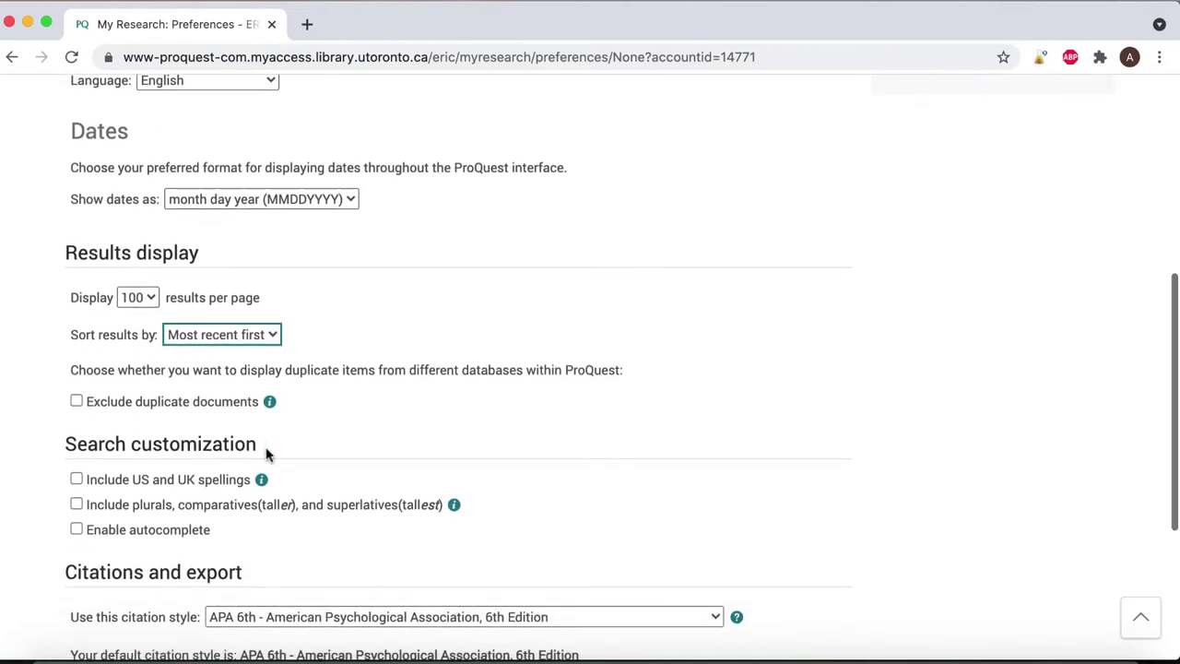
Step: Save the preferences, then save search results 1 and 2 to My Research
{"action": "left_click", "coordinate": [738, 560]}
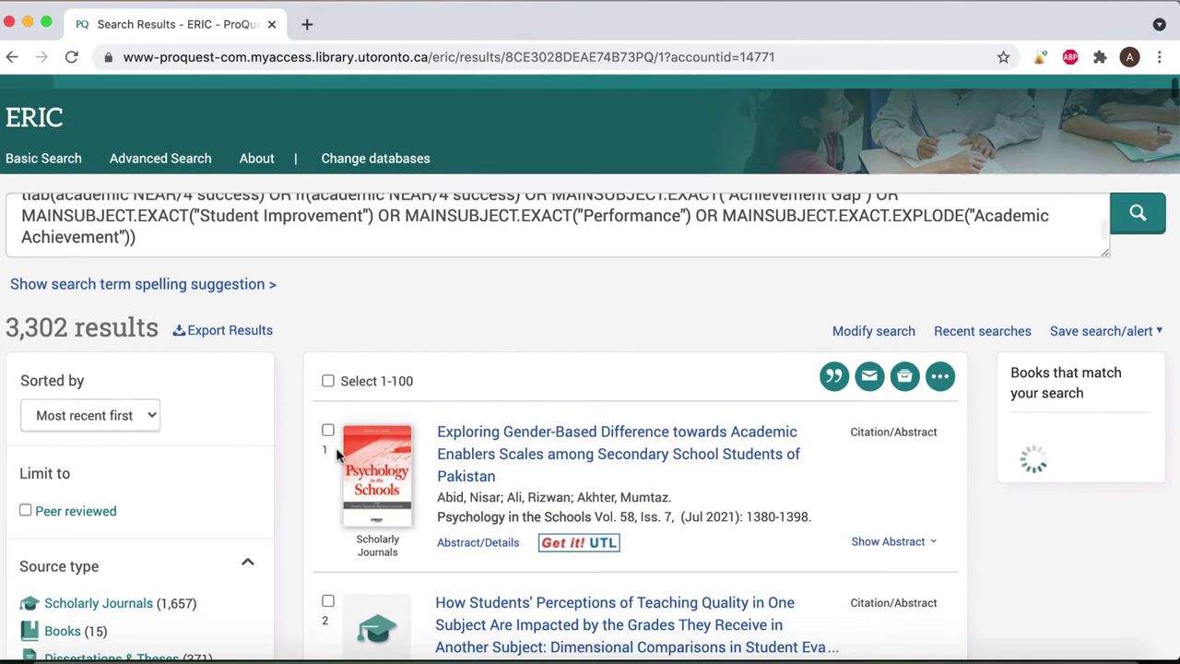
{"action": "scroll", "coordinate": [337, 453], "scroll_direction": "down", "scroll_amount": 3}
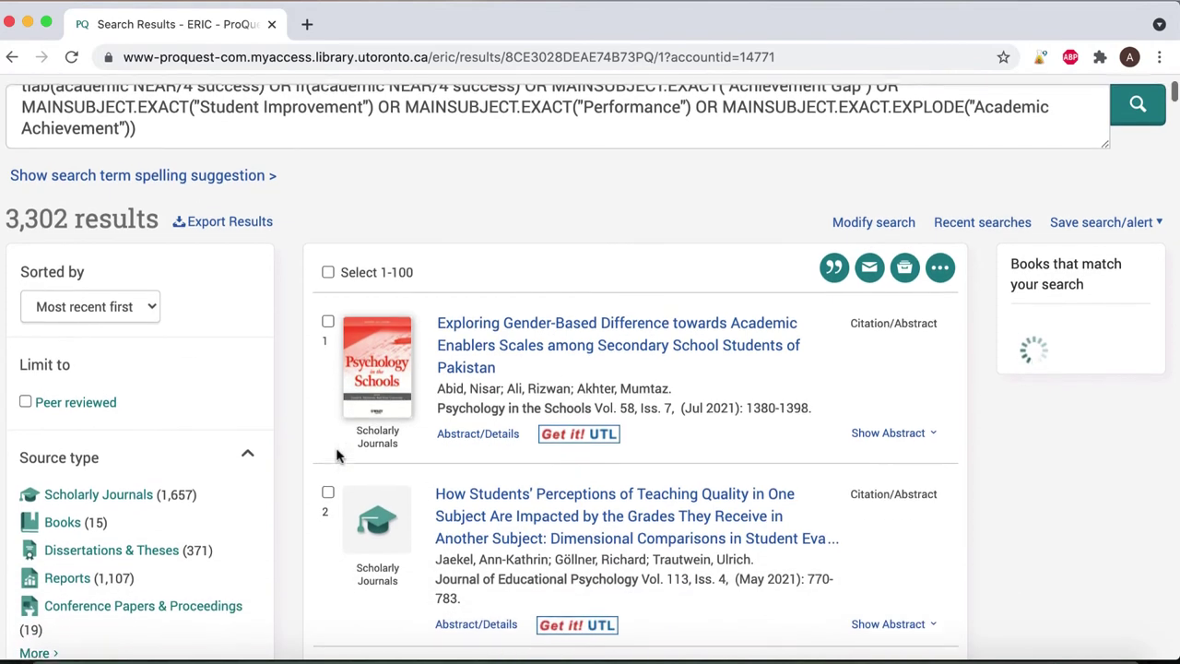
{"action": "left_click", "coordinate": [328, 312]}
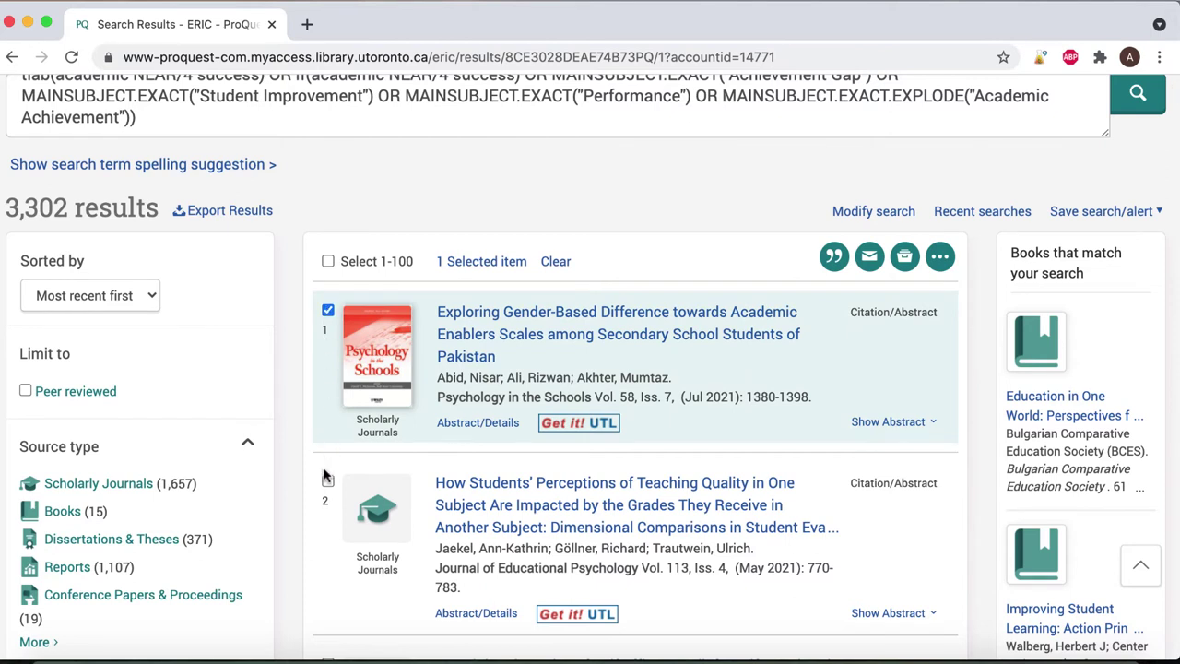
{"action": "left_click", "coordinate": [328, 483]}
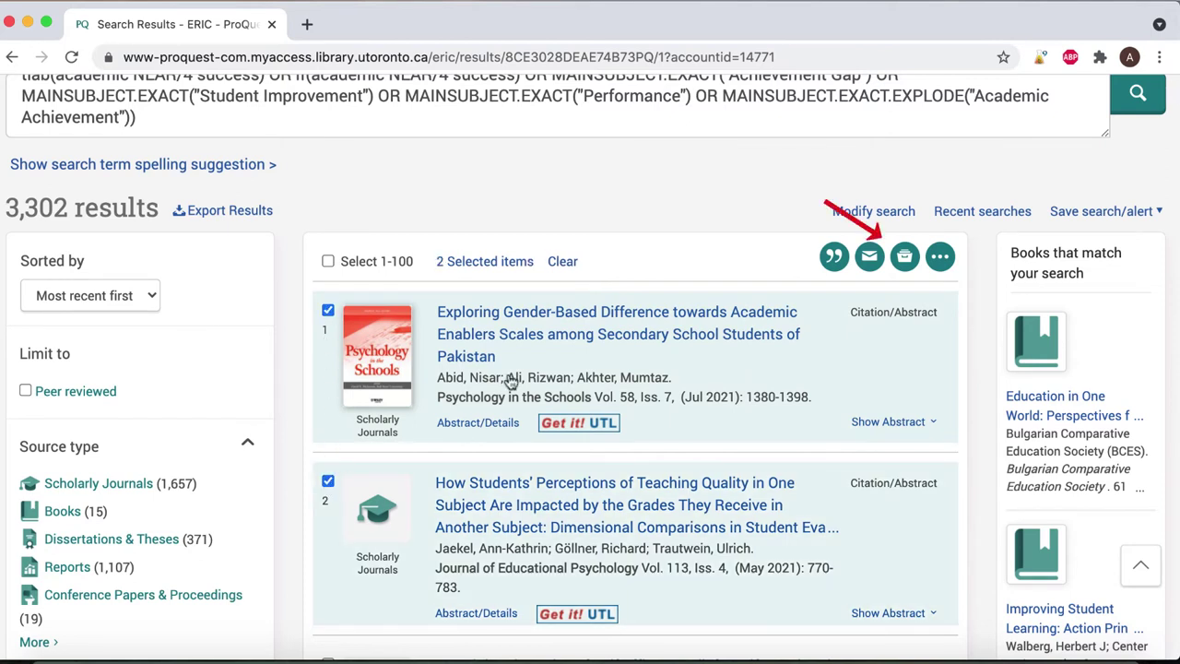
{"action": "left_click", "coordinate": [904, 258]}
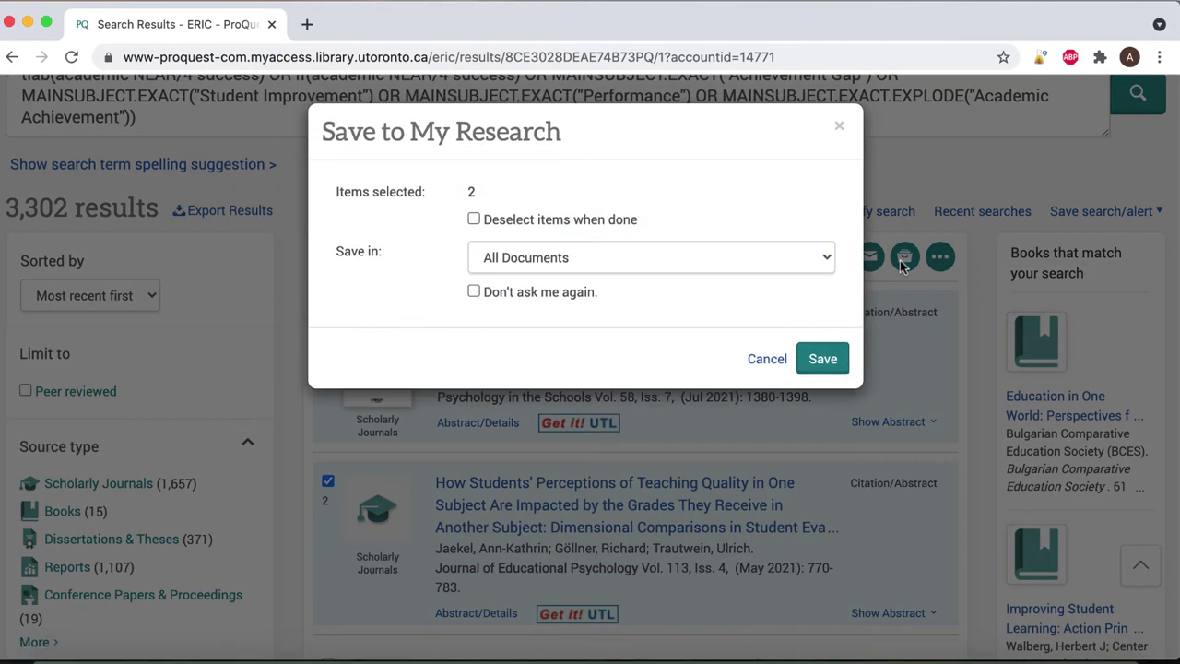
{"action": "left_click", "coordinate": [824, 360]}
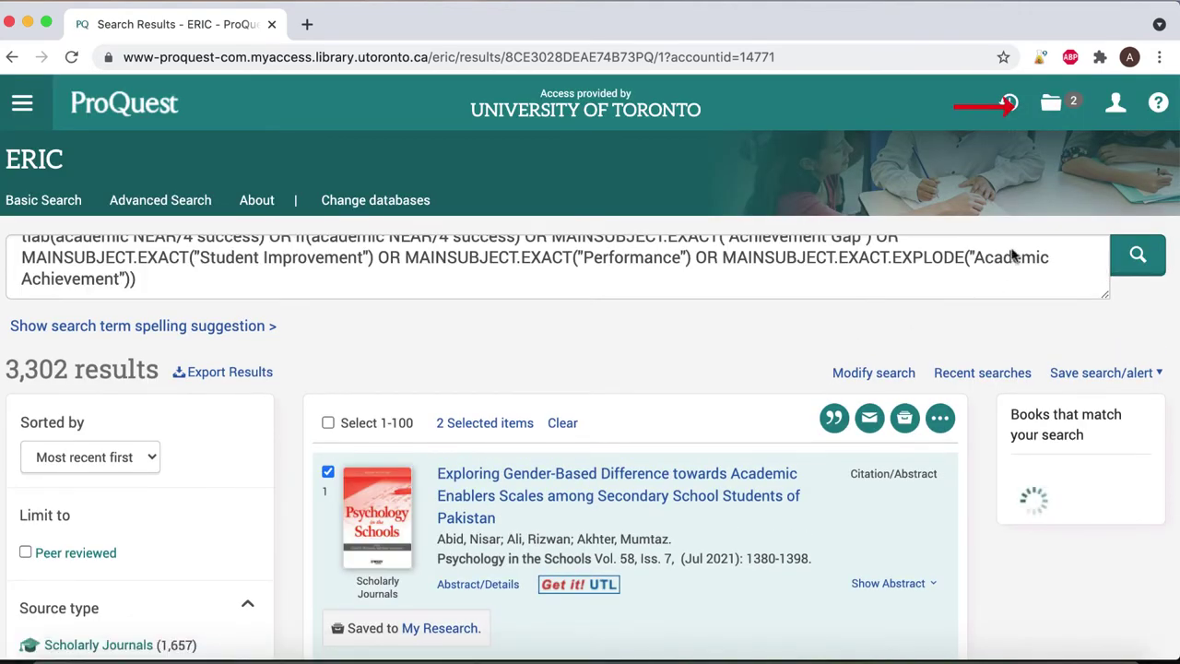
{"action": "left_click", "coordinate": [1060, 119]}
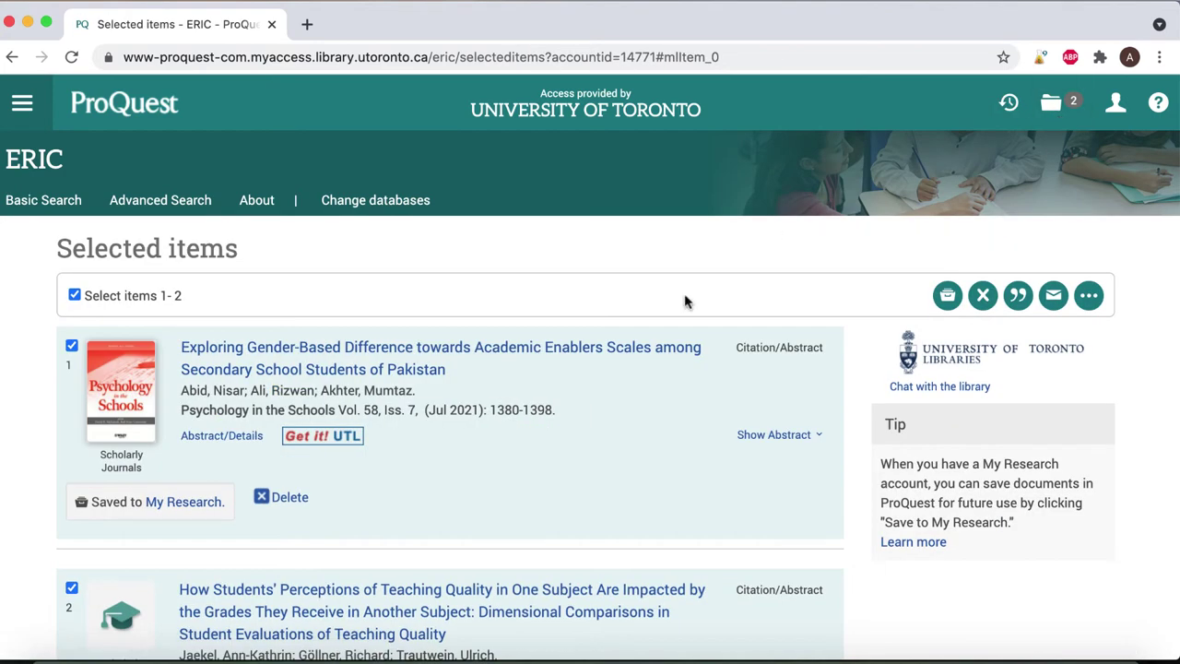
{"action": "scroll", "coordinate": [678, 300], "scroll_direction": "down", "scroll_amount": 2}
{"action": "scroll", "coordinate": [669, 315], "scroll_direction": "down", "scroll_amount": 2}
{"action": "scroll", "coordinate": [669, 315], "scroll_direction": "up", "scroll_amount": 1}
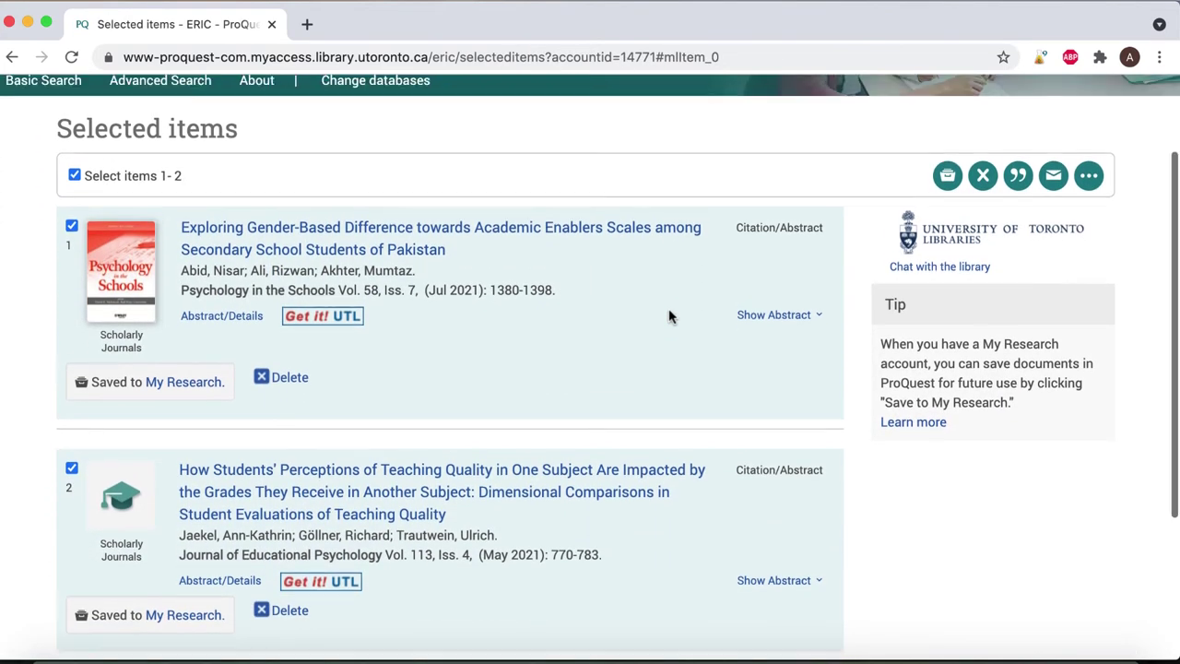
{"action": "left_click", "coordinate": [11, 58]}
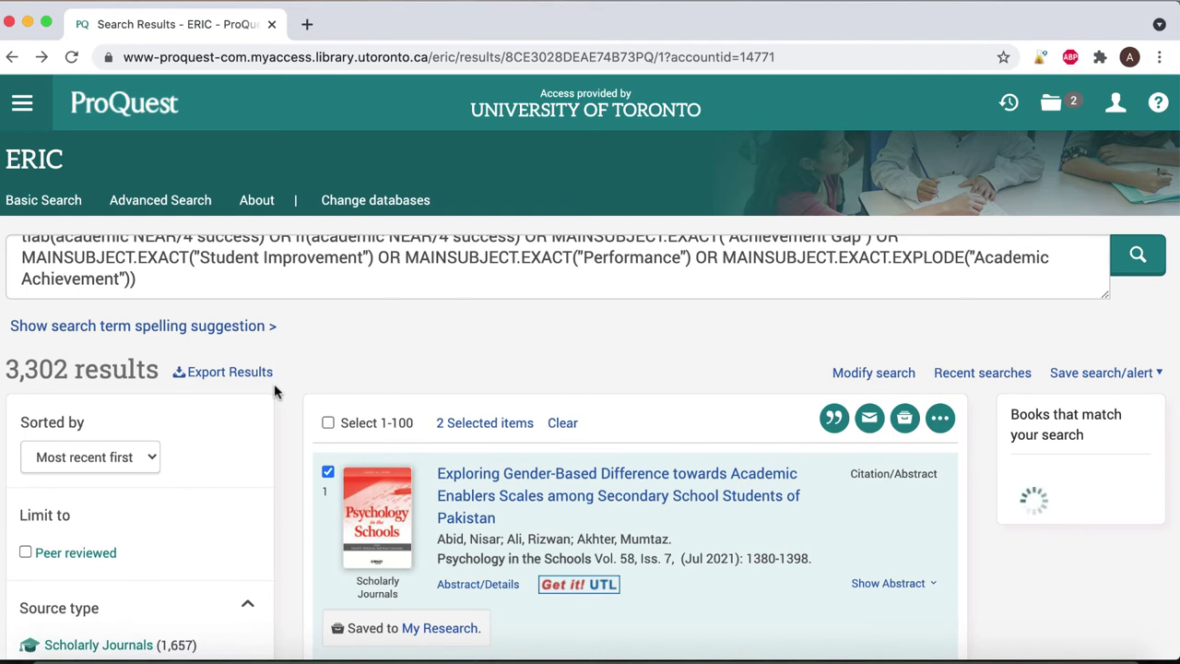
Step: Export the results in RIS format with Include abstracts set to Yes, and accept
{"action": "left_click", "coordinate": [227, 378]}
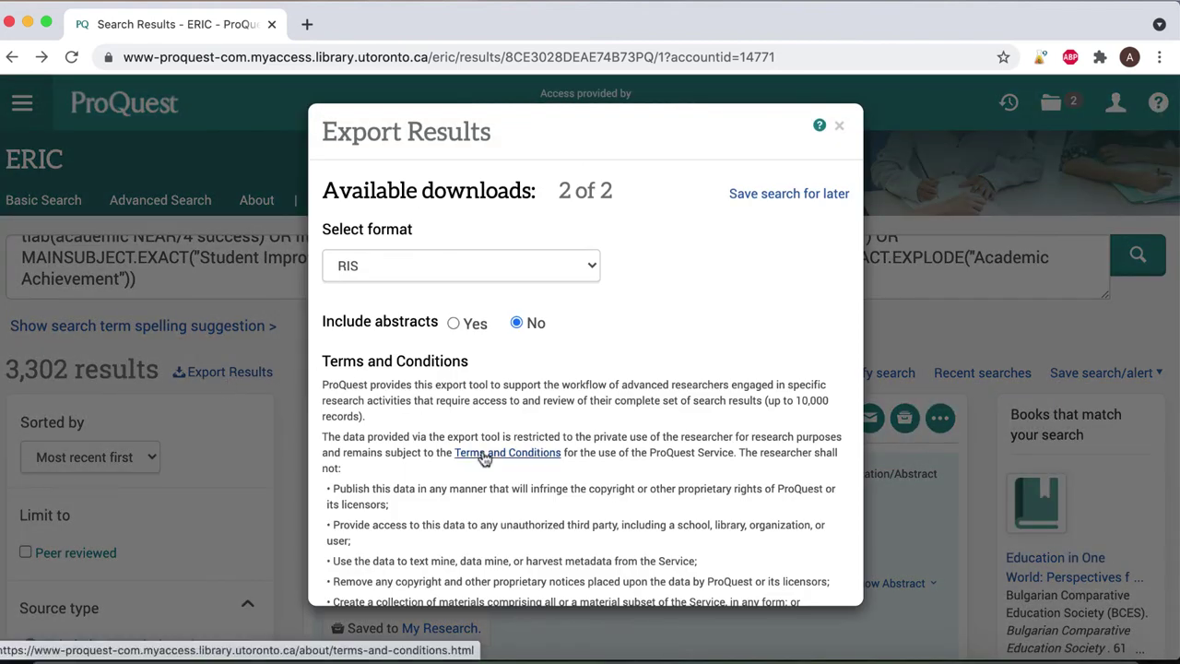
{"action": "scroll", "coordinate": [483, 452], "scroll_direction": "down", "scroll_amount": 2}
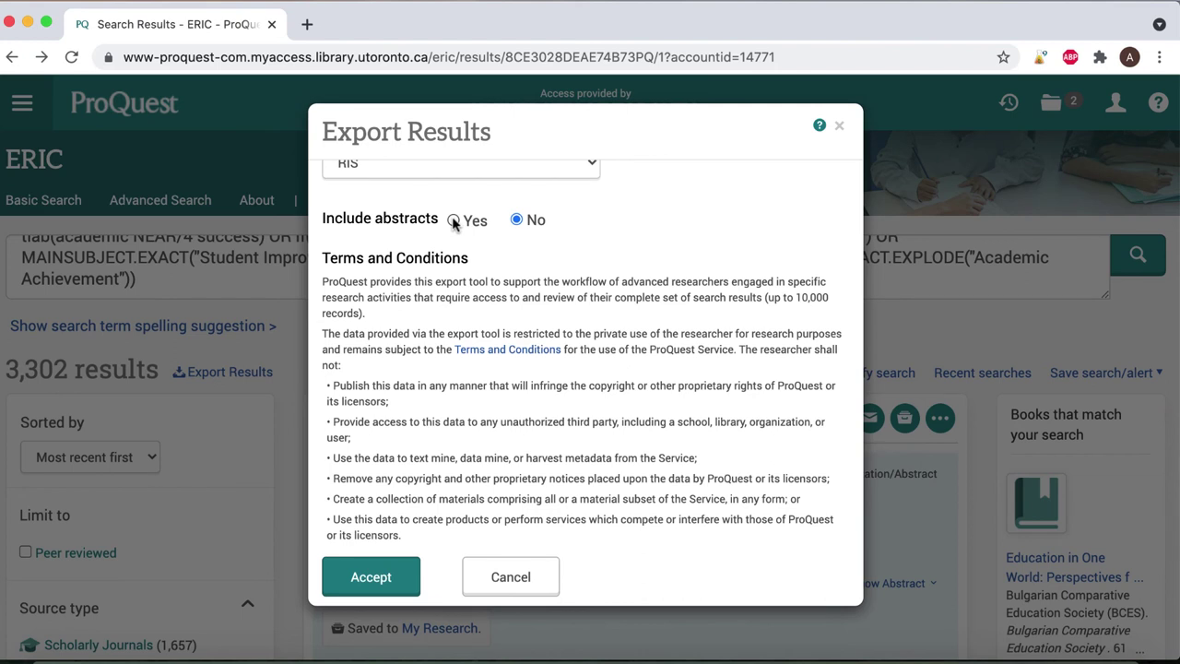
{"action": "left_click", "coordinate": [453, 221]}
{"action": "left_click", "coordinate": [376, 574]}
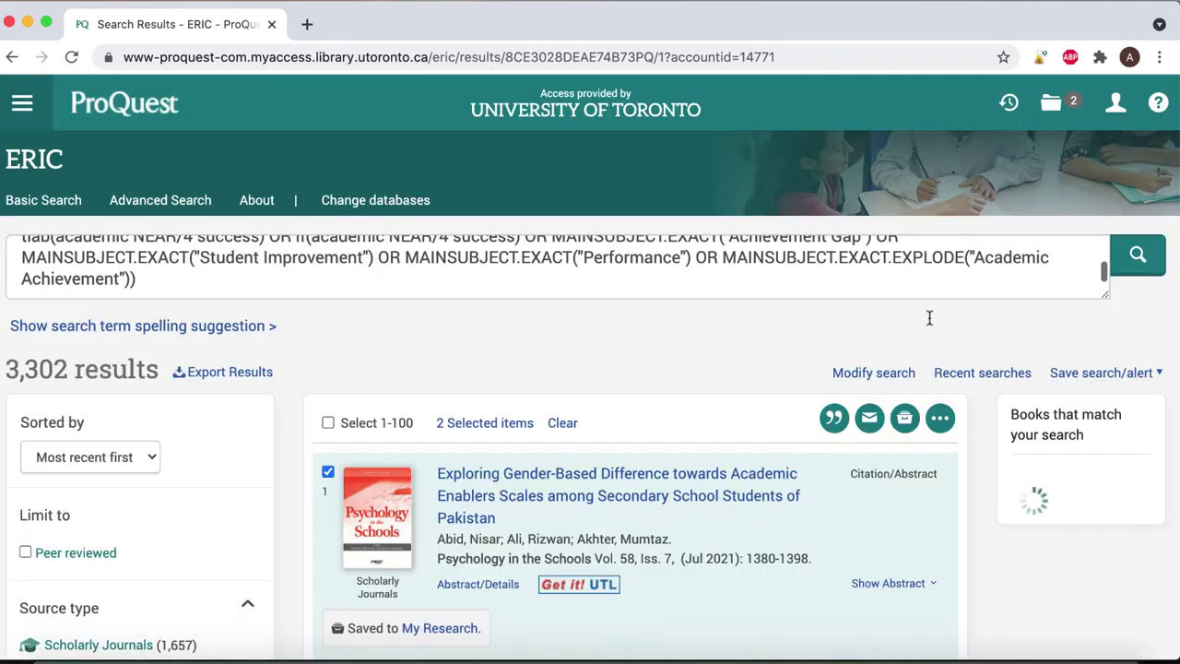
Step: Go to My Research saved searches and scroll down to saved search 2
{"action": "left_click", "coordinate": [1117, 117]}
{"action": "left_click", "coordinate": [1084, 211]}
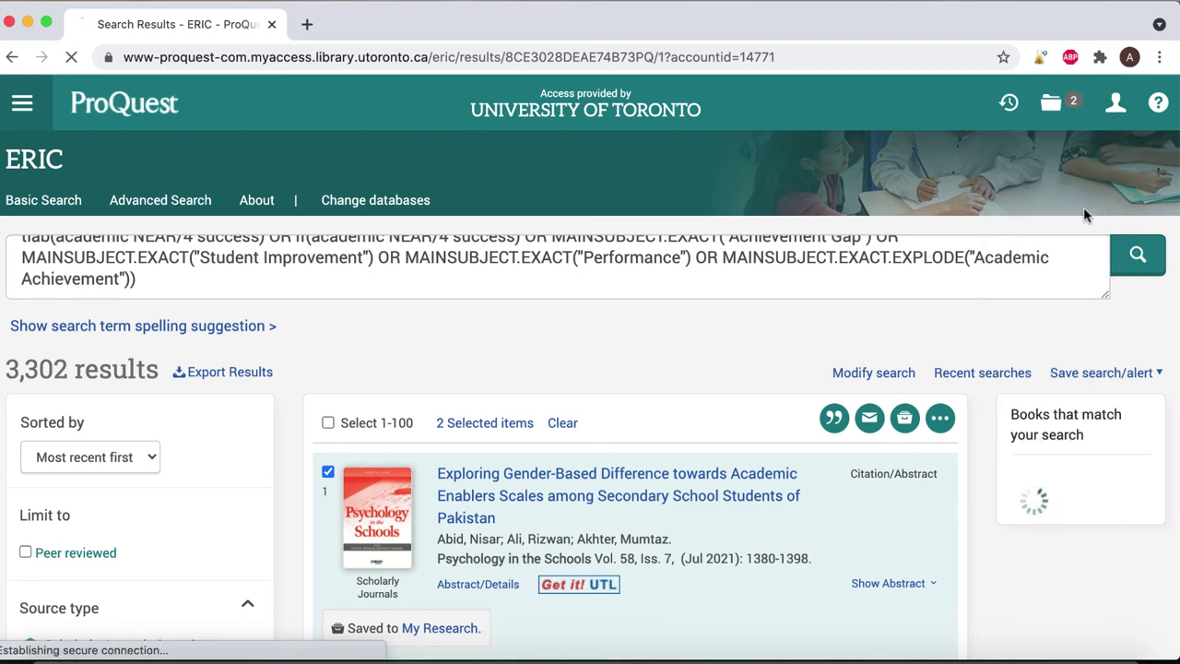
{"action": "scroll", "coordinate": [838, 396], "scroll_direction": "down", "scroll_amount": 6}
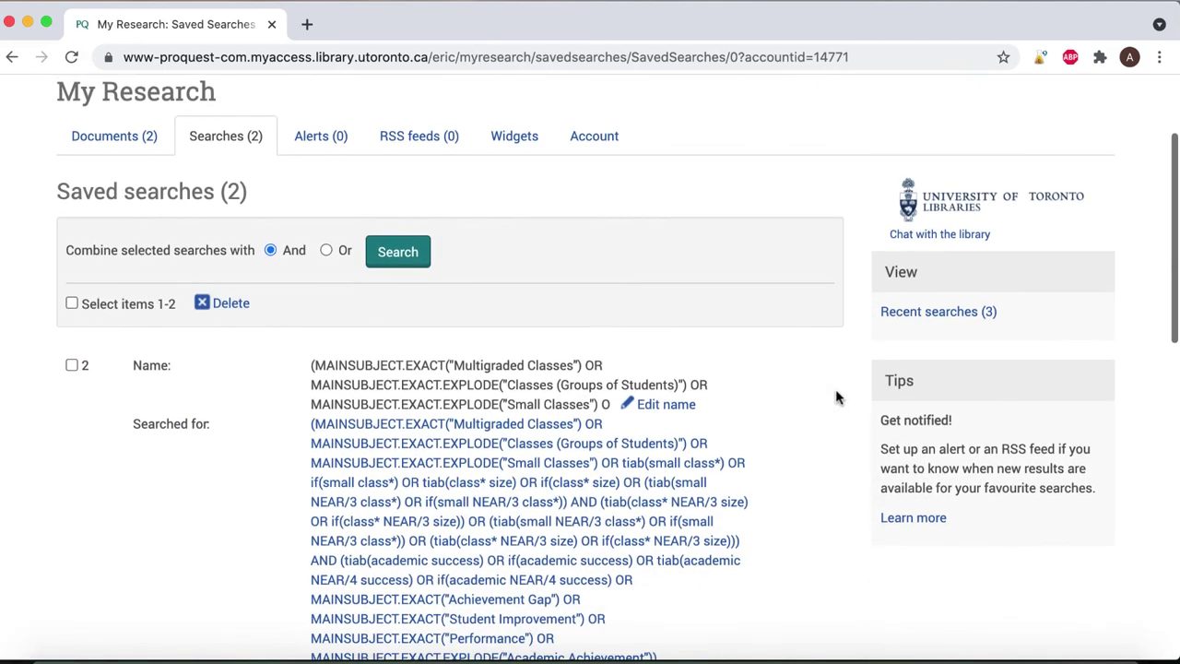
{"action": "scroll", "coordinate": [838, 396], "scroll_direction": "down", "scroll_amount": 1}
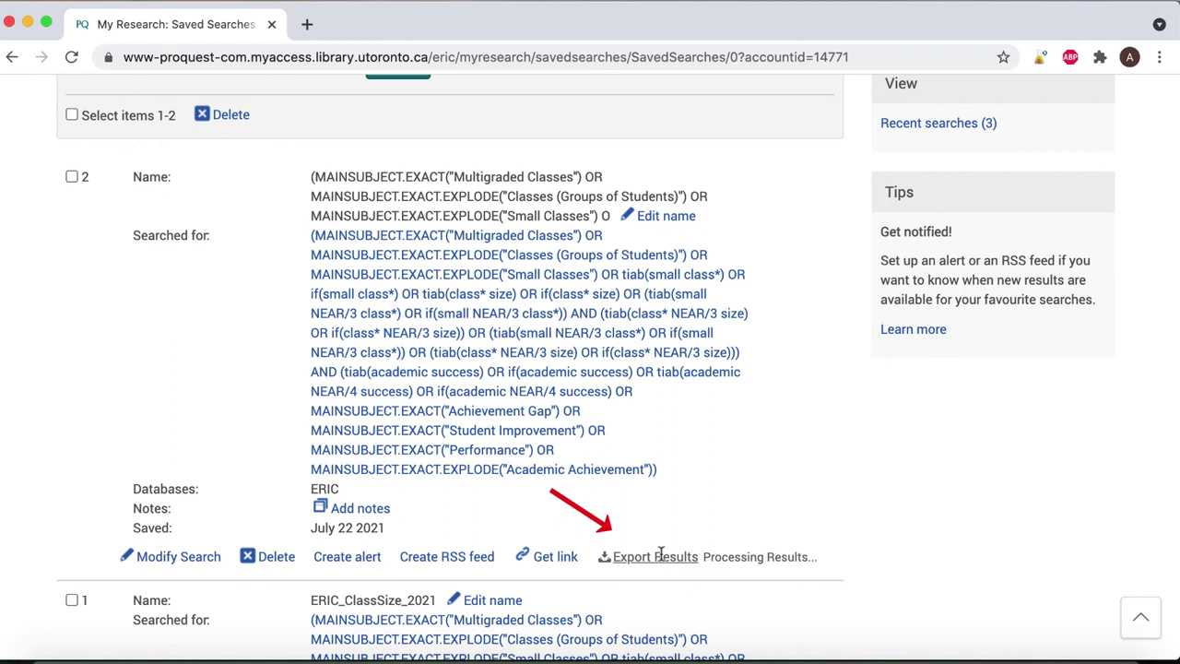